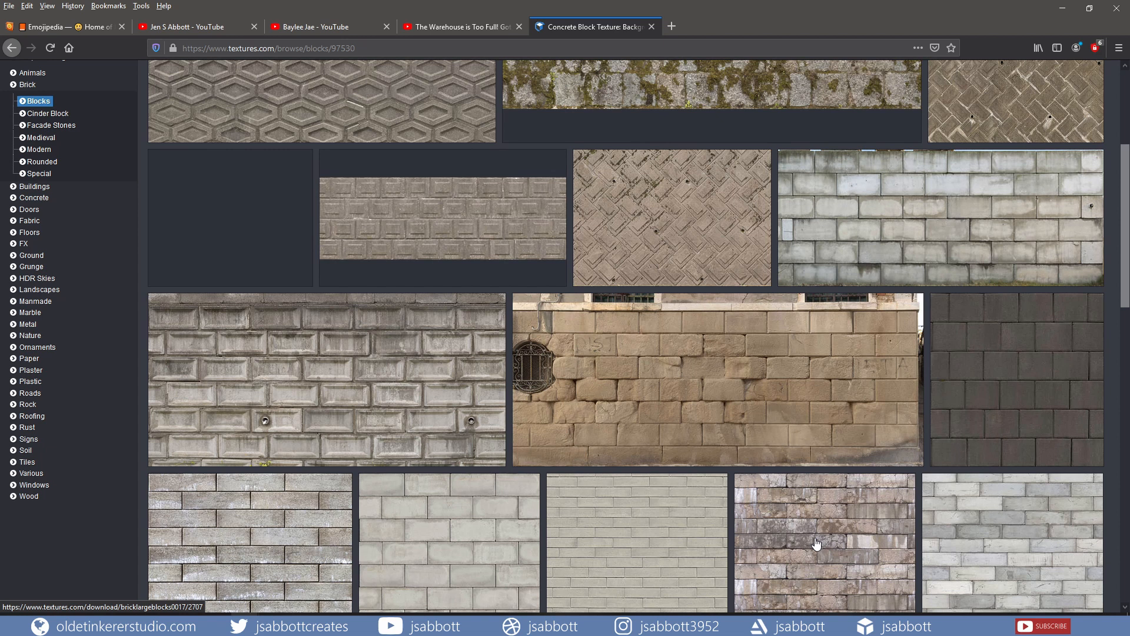
- Switch from the browser to Materialize and load the light brick wall image as the diffuse map
click(1063, 10)
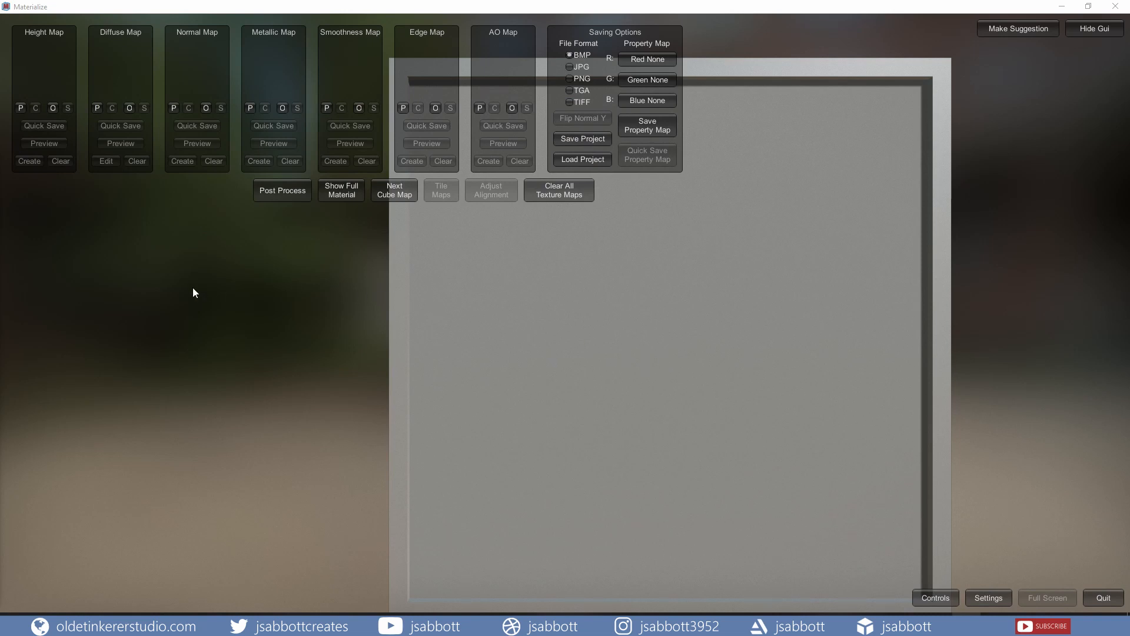
click(130, 108)
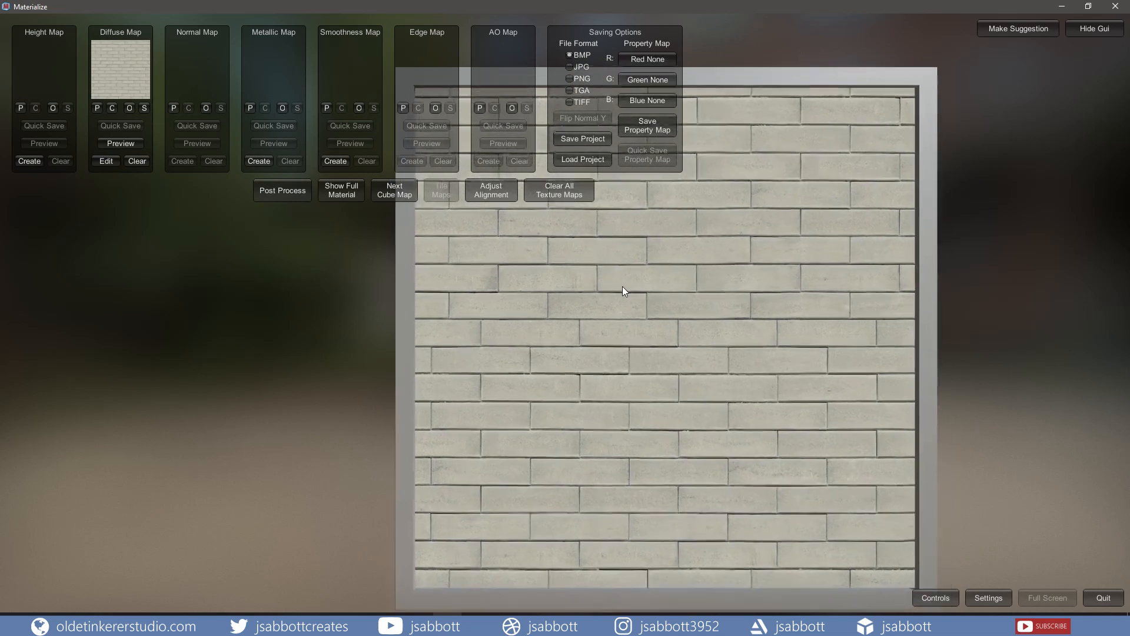
middle_drag(596, 285, 686, 273)
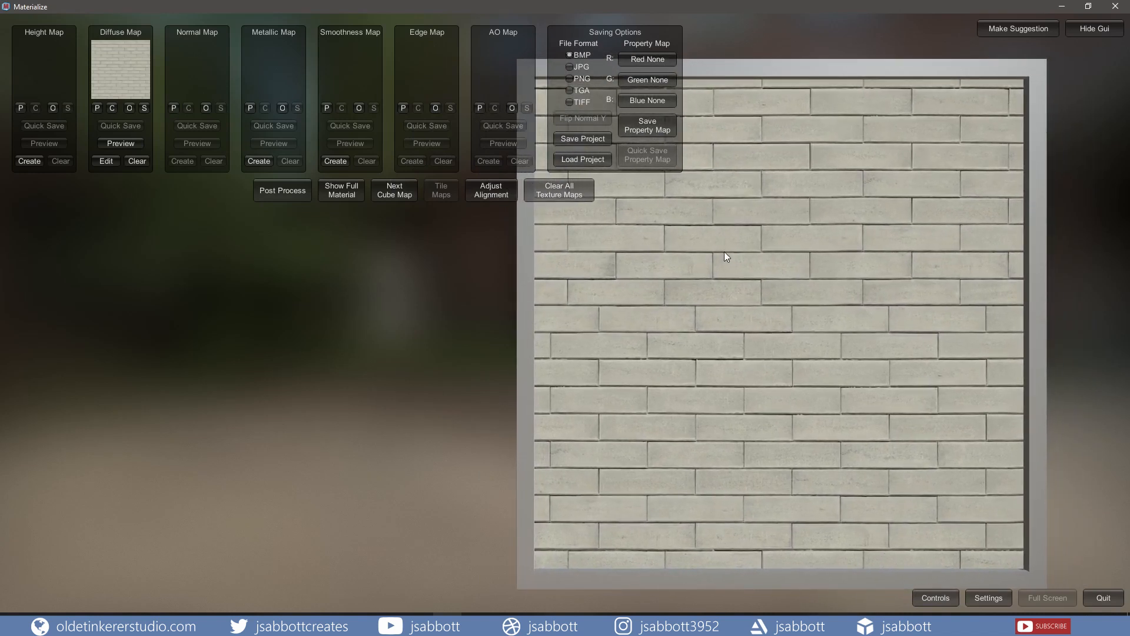
drag(724, 252, 700, 252)
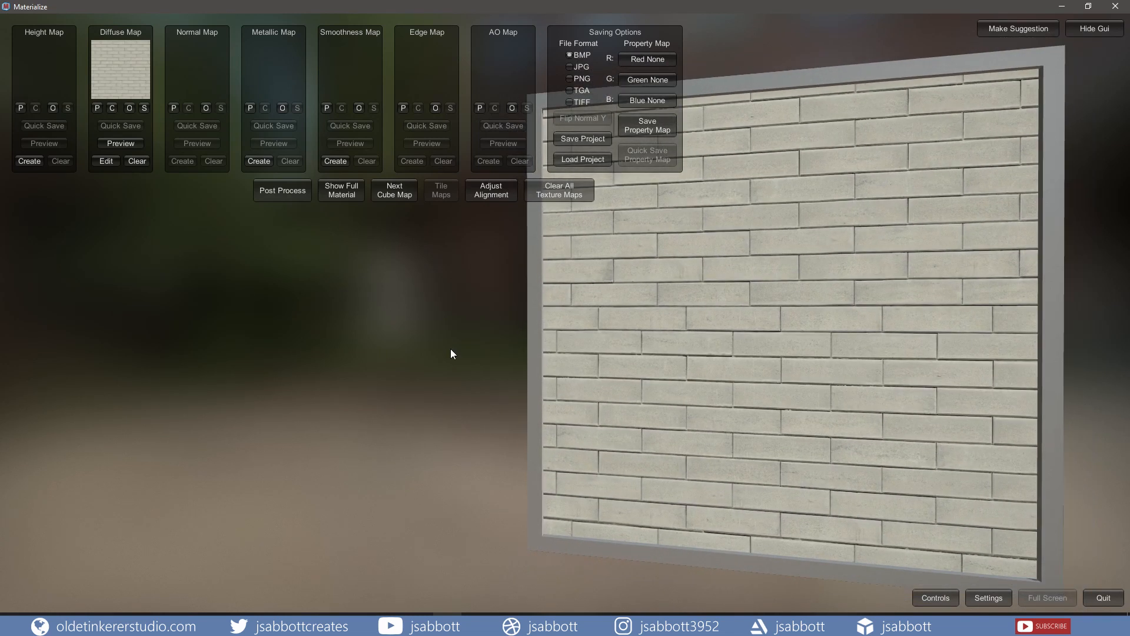
- Edit the diffuse map with Keep Original Color 1, Final Contrast 0.6346 and Final Bias 0.1826, and set it as the diffuse
click(106, 160)
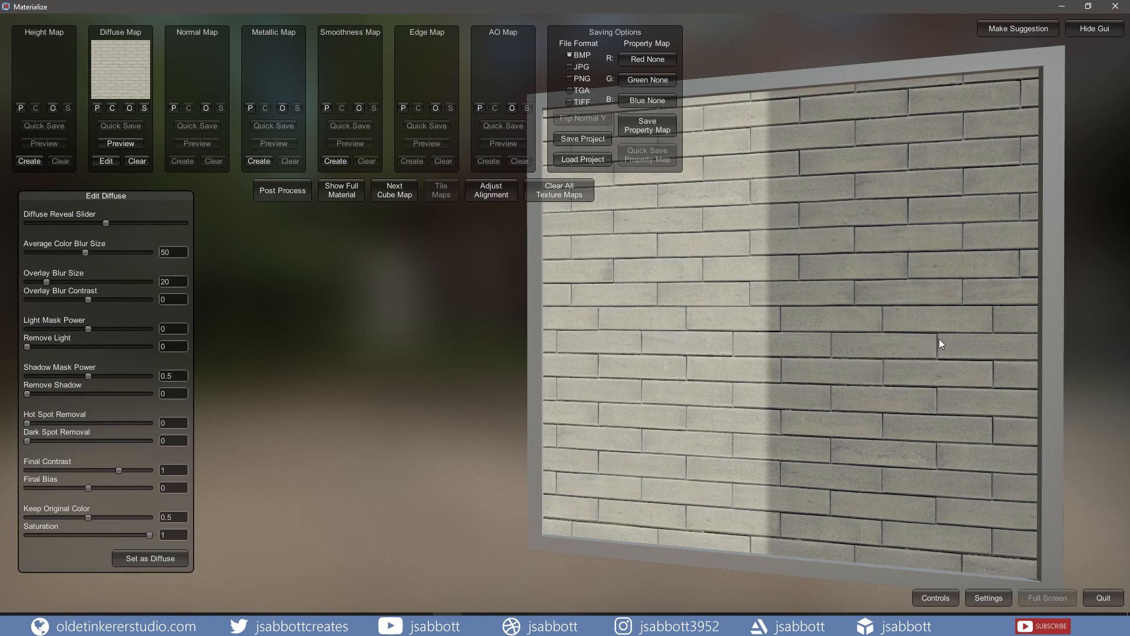
click(105, 225)
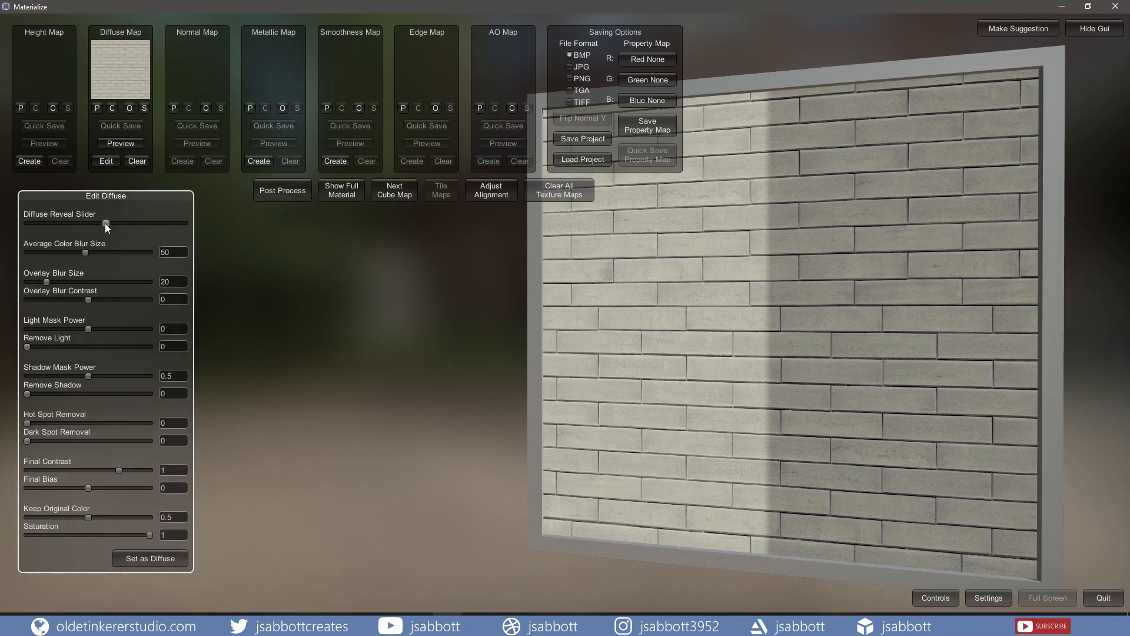
mouse_move(106, 225)
mouse_down()
mouse_move(60, 226)
mouse_move(142, 226)
mouse_move(101, 223)
mouse_up()
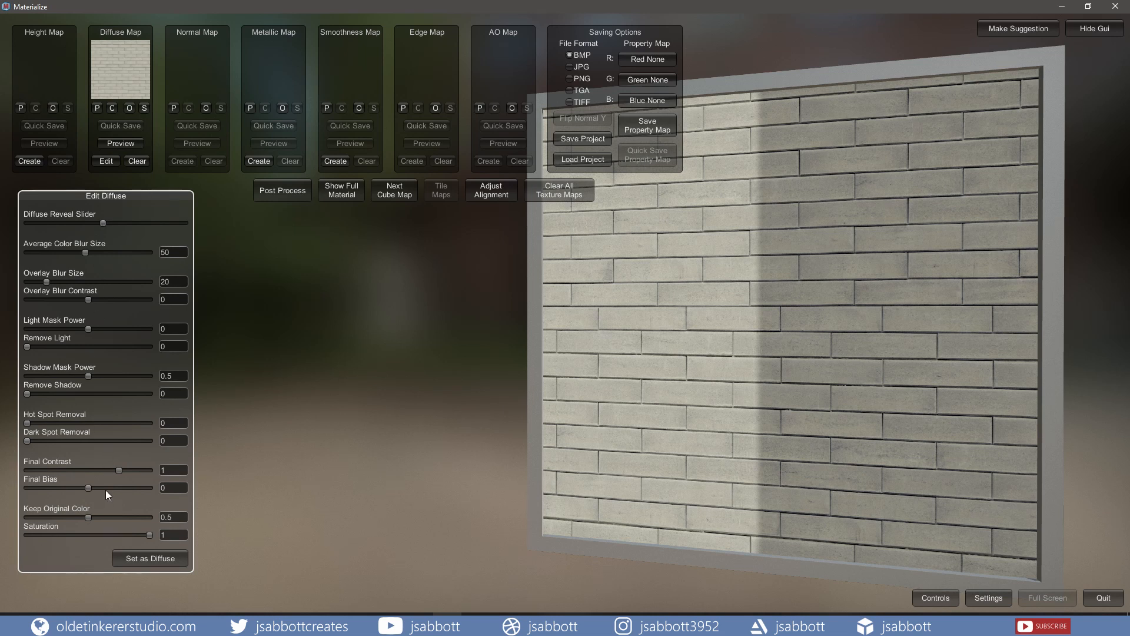
drag(86, 519, 130, 519)
drag(119, 468, 107, 467)
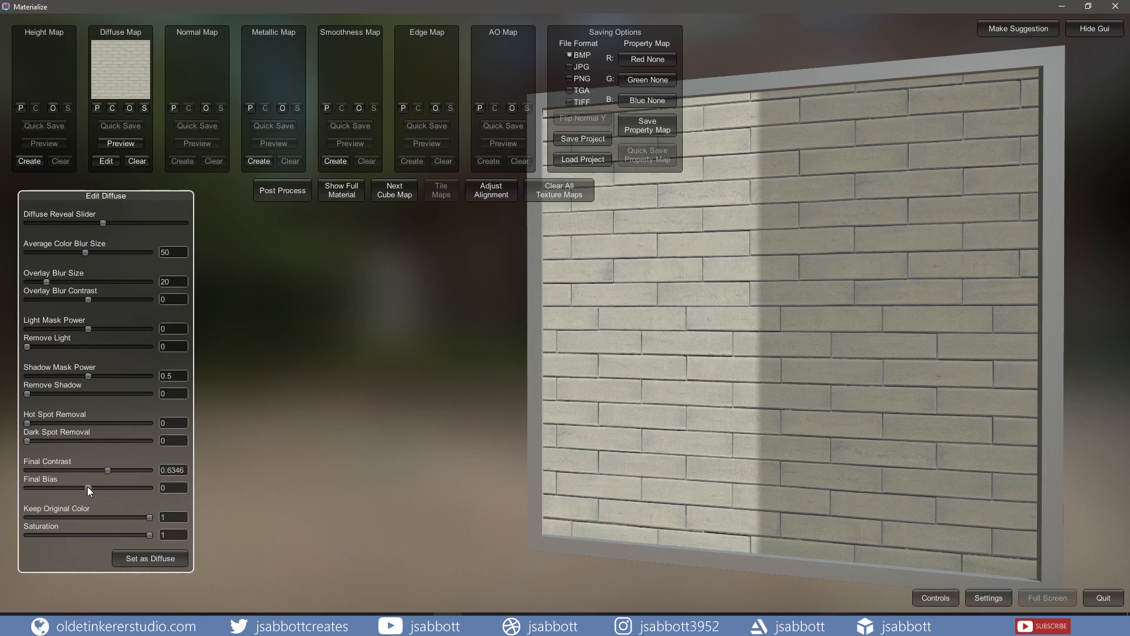
drag(86, 486, 110, 484)
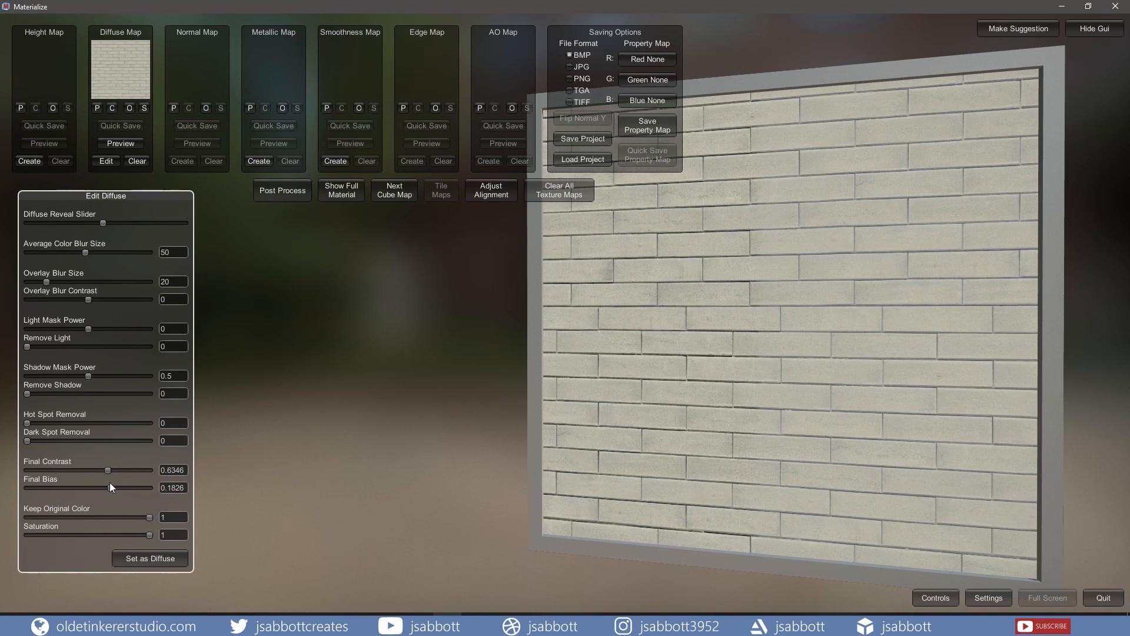
click(149, 559)
right_drag(432, 429, 450, 427)
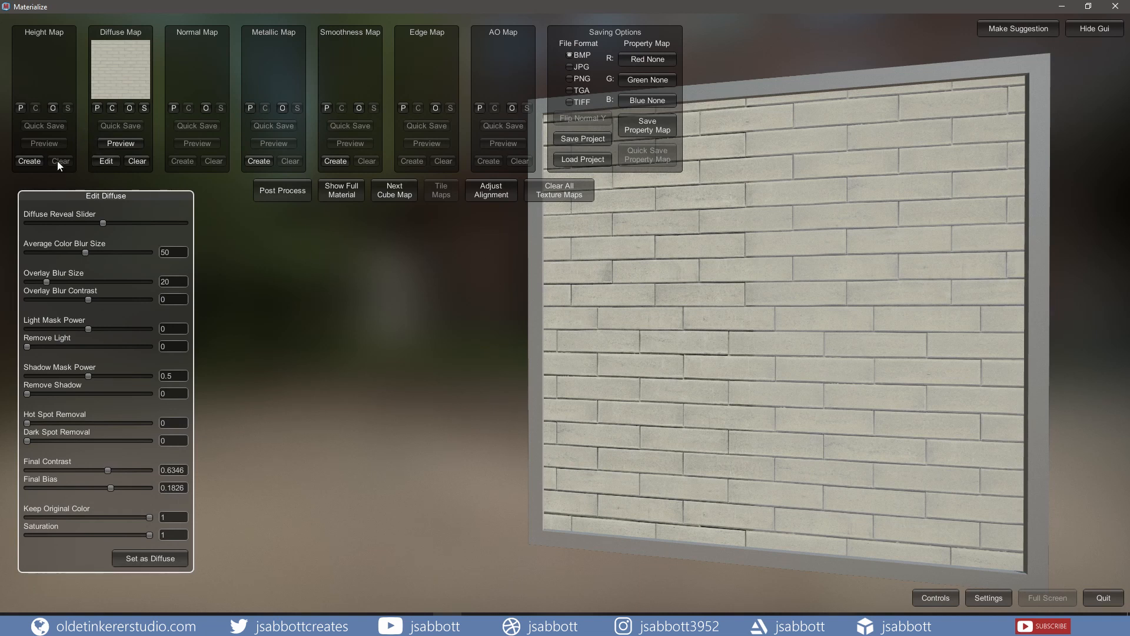
- Start a height map from the diffuse using the Default frequency weight preset and the Cracks frequency contrast preset
click(30, 161)
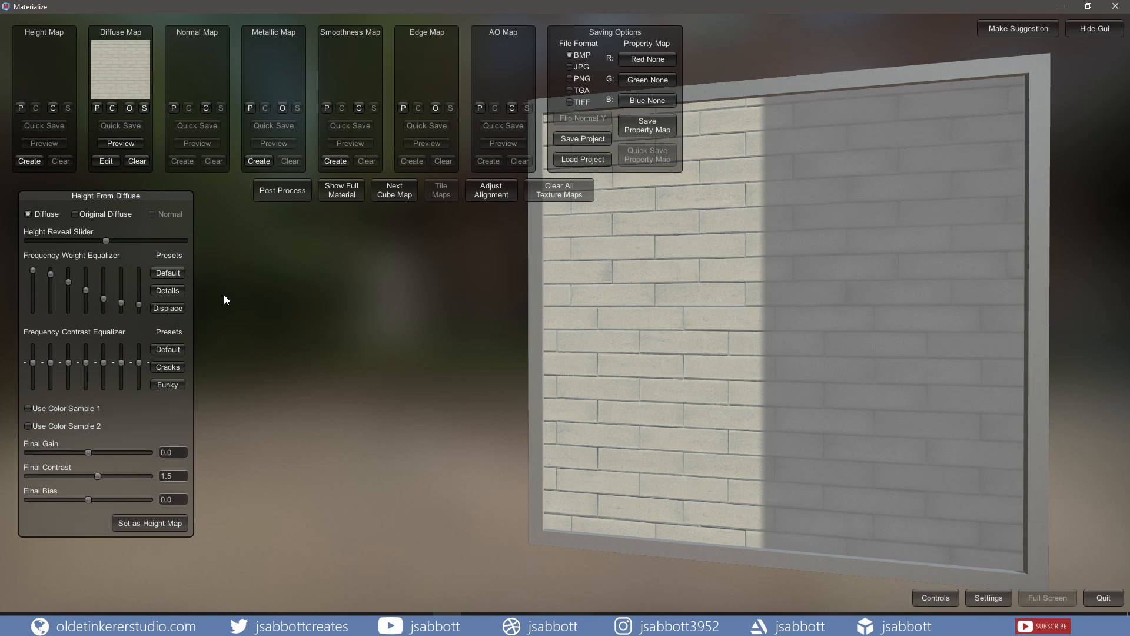
drag(223, 300, 282, 313)
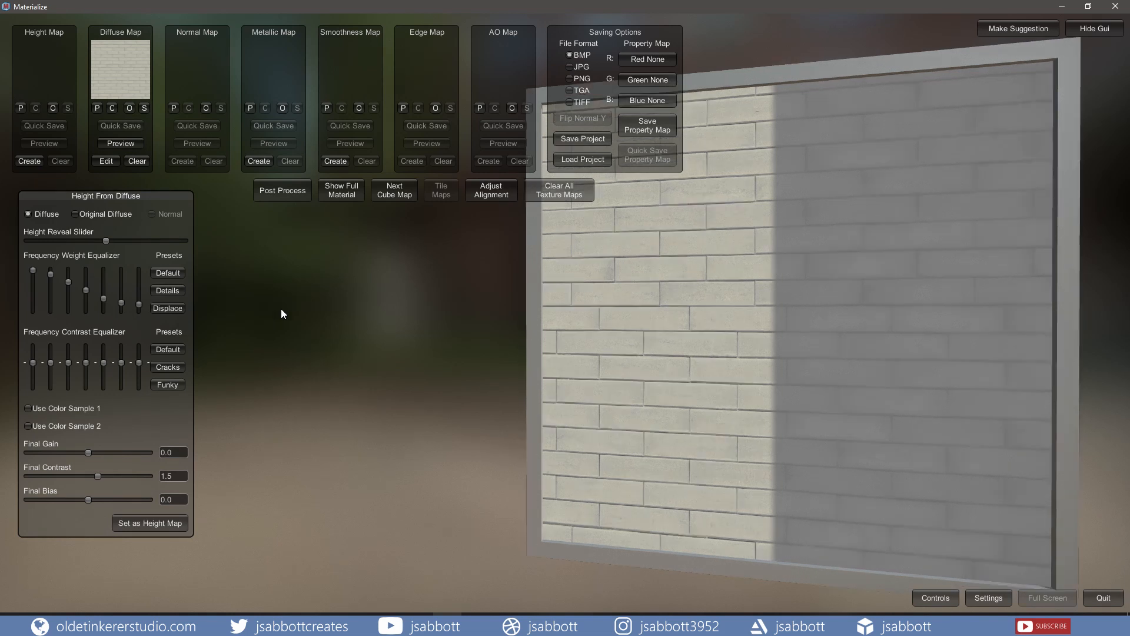
click(166, 272)
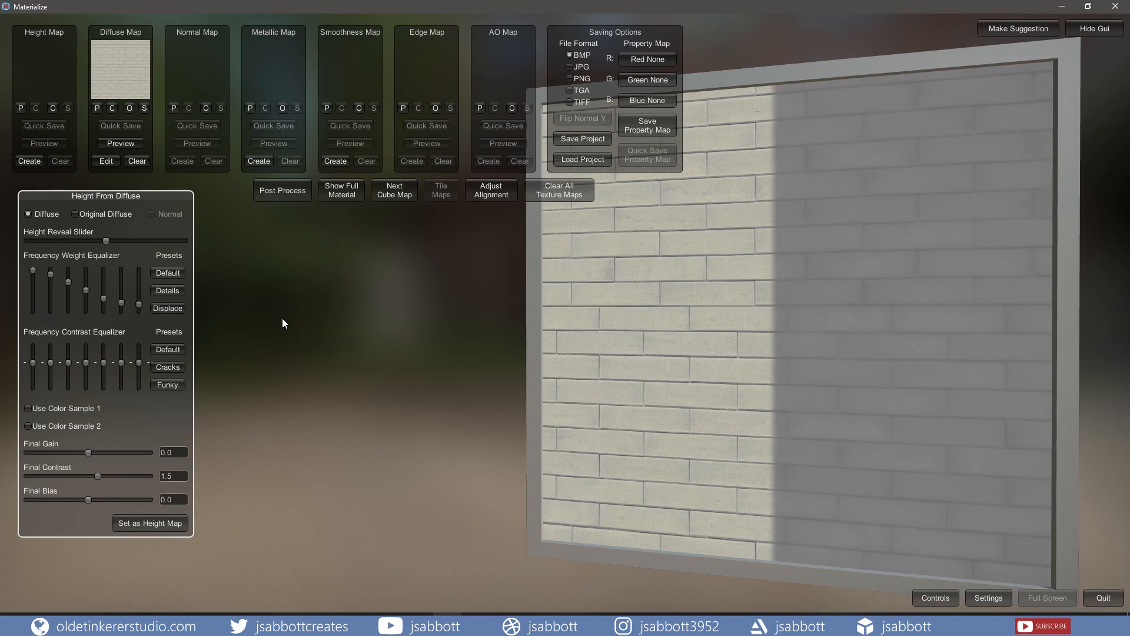
click(168, 368)
- Set the height map's Final Gain to 0.1009, Final Contrast to 3.2307 and Final Bias to 0.4807, and apply it as the height map
drag(90, 453, 102, 453)
drag(97, 476, 107, 474)
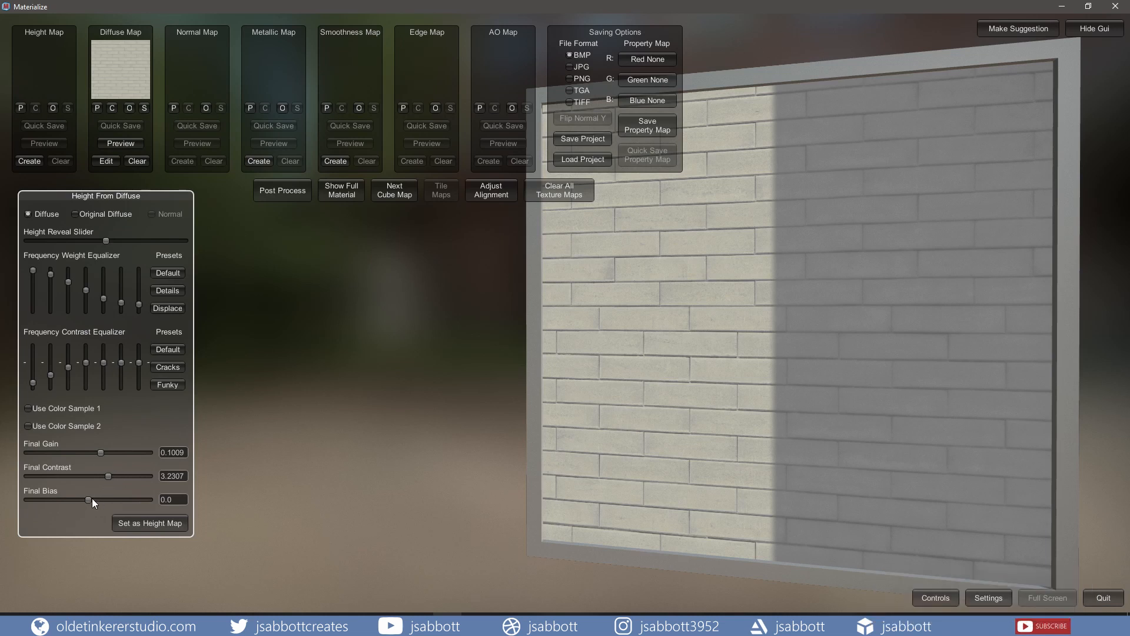
drag(89, 499, 118, 498)
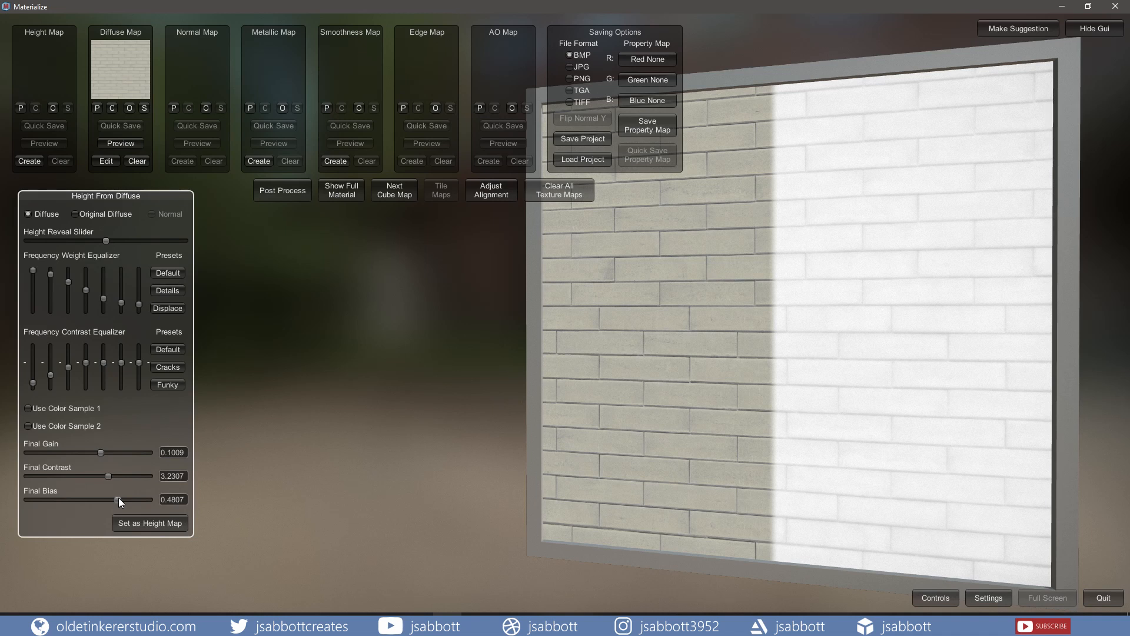
click(159, 523)
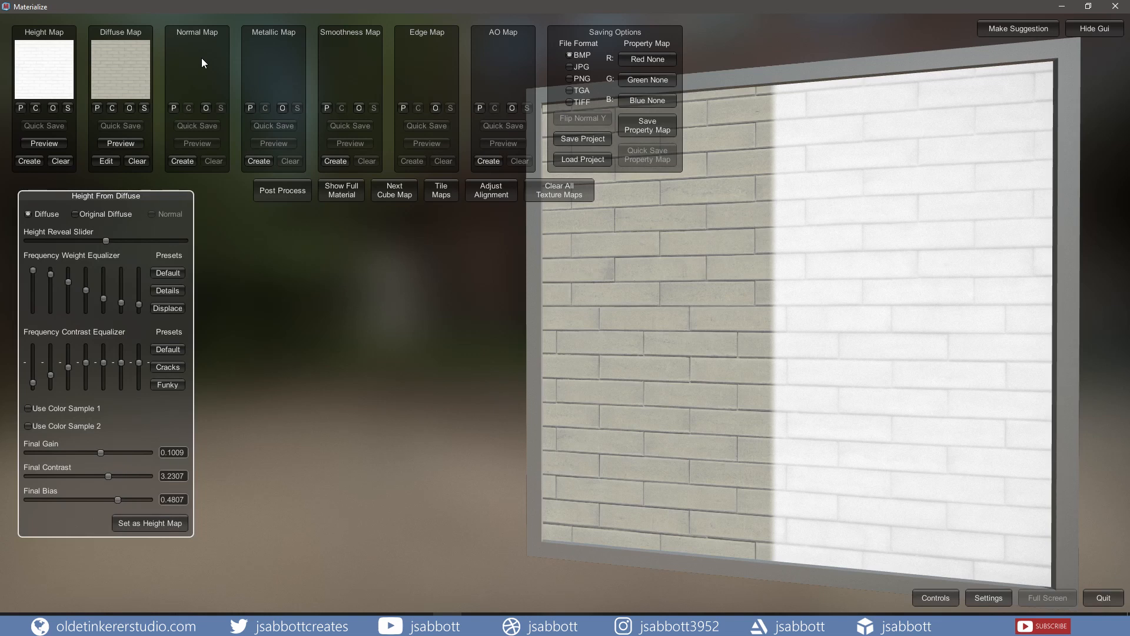
- Generate a normal map from the height map with the default settings and set it as the normal map
click(182, 160)
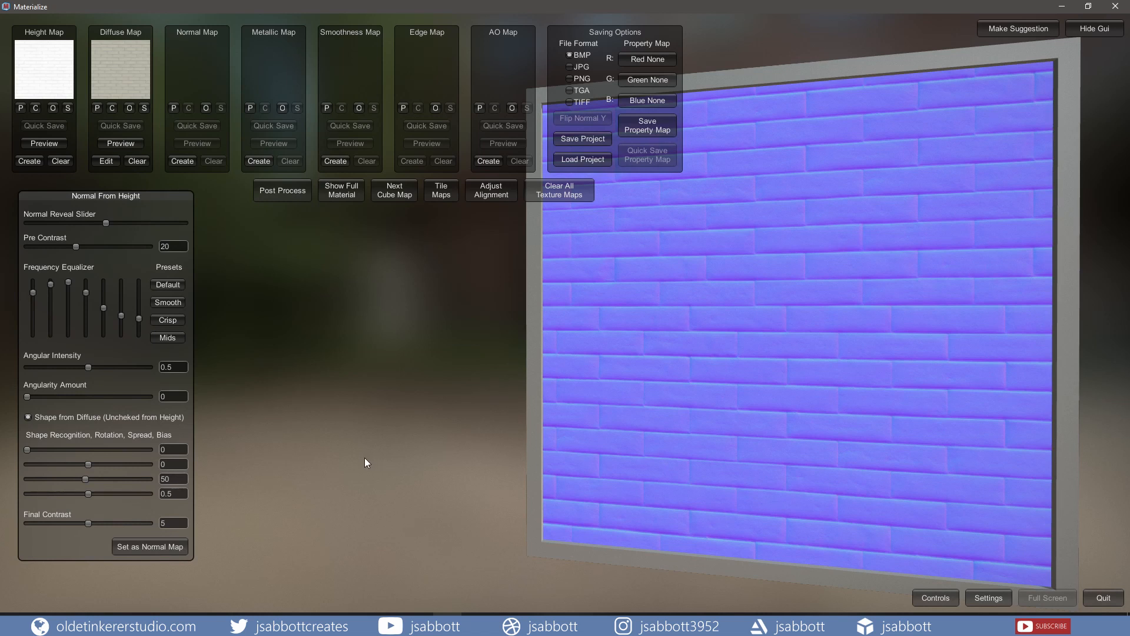
click(160, 545)
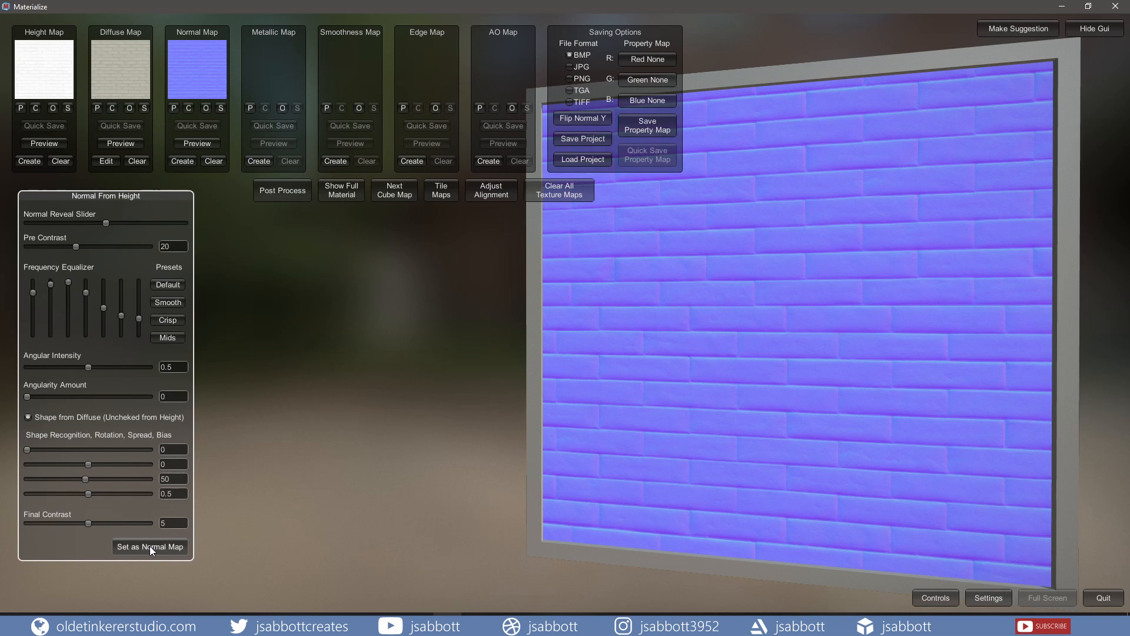
click(150, 546)
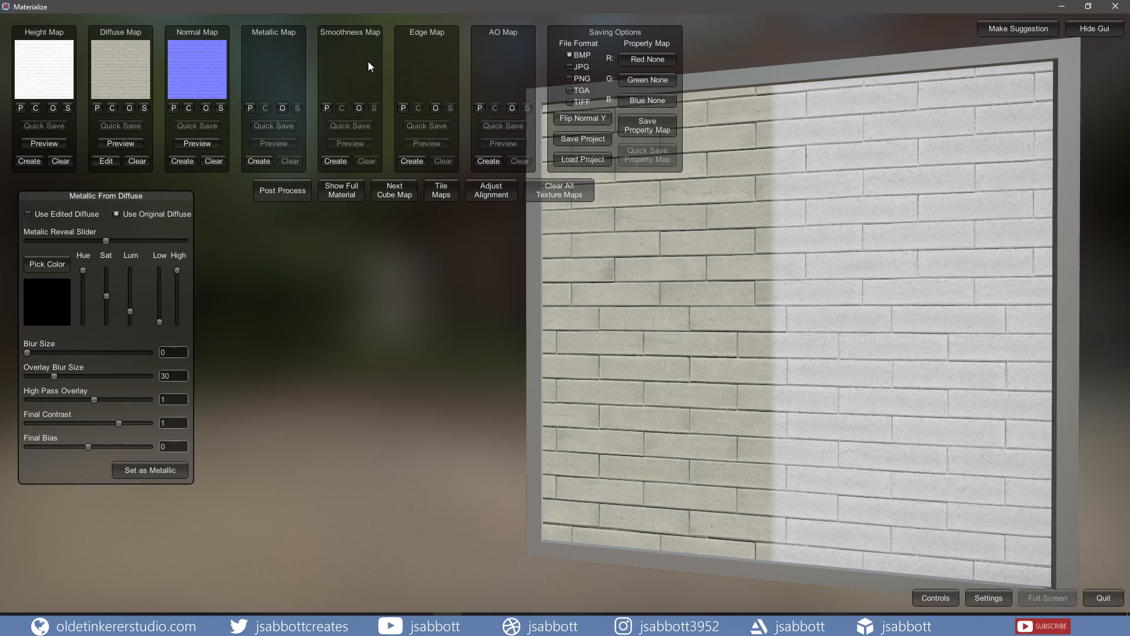
- Create and apply a smoothness map with the default settings and an edge map from the normal using the Tight preset
click(336, 161)
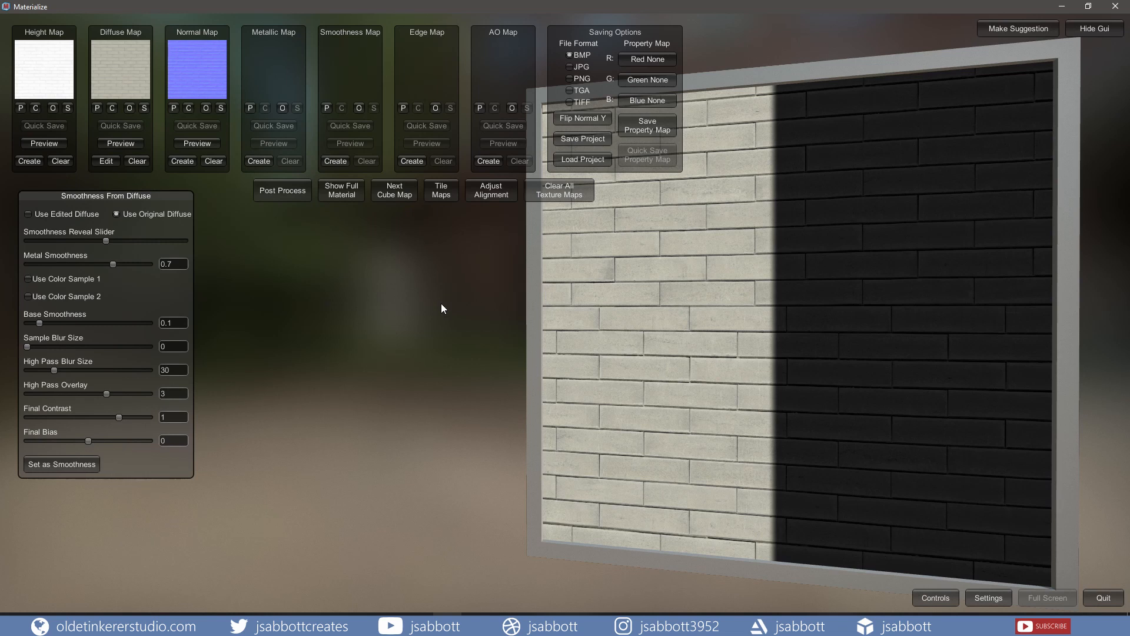
click(83, 465)
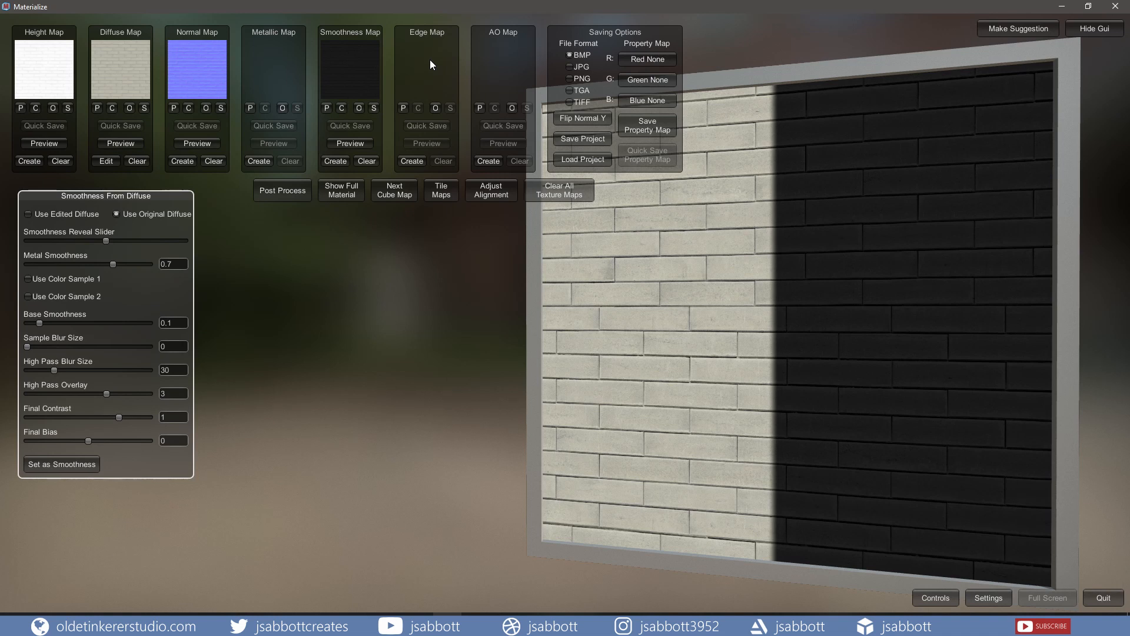
click(412, 162)
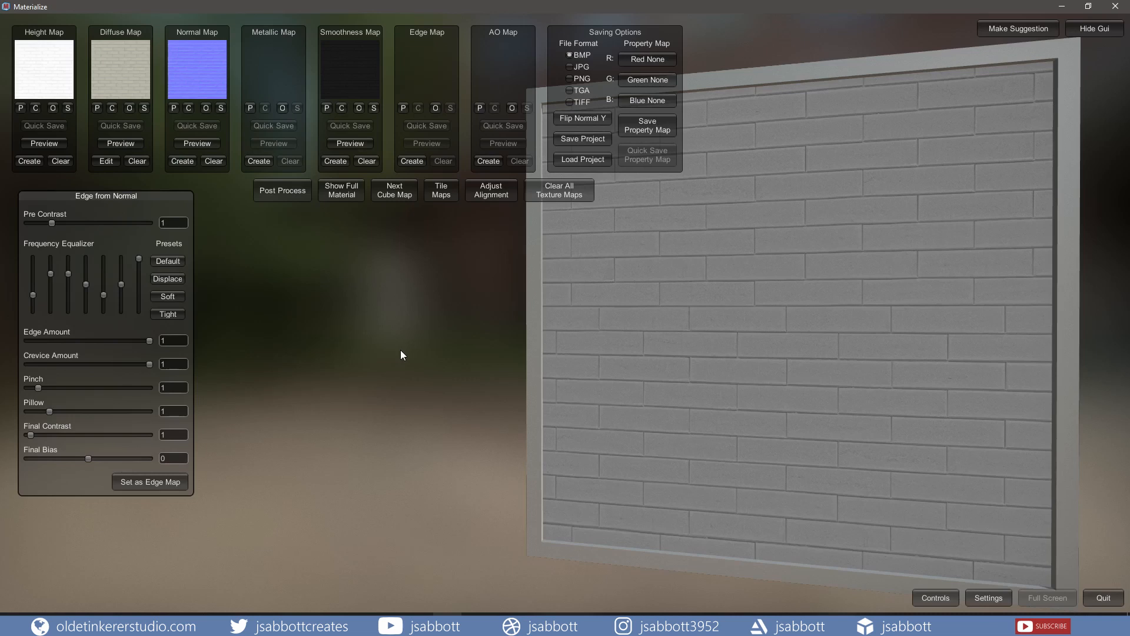
click(169, 314)
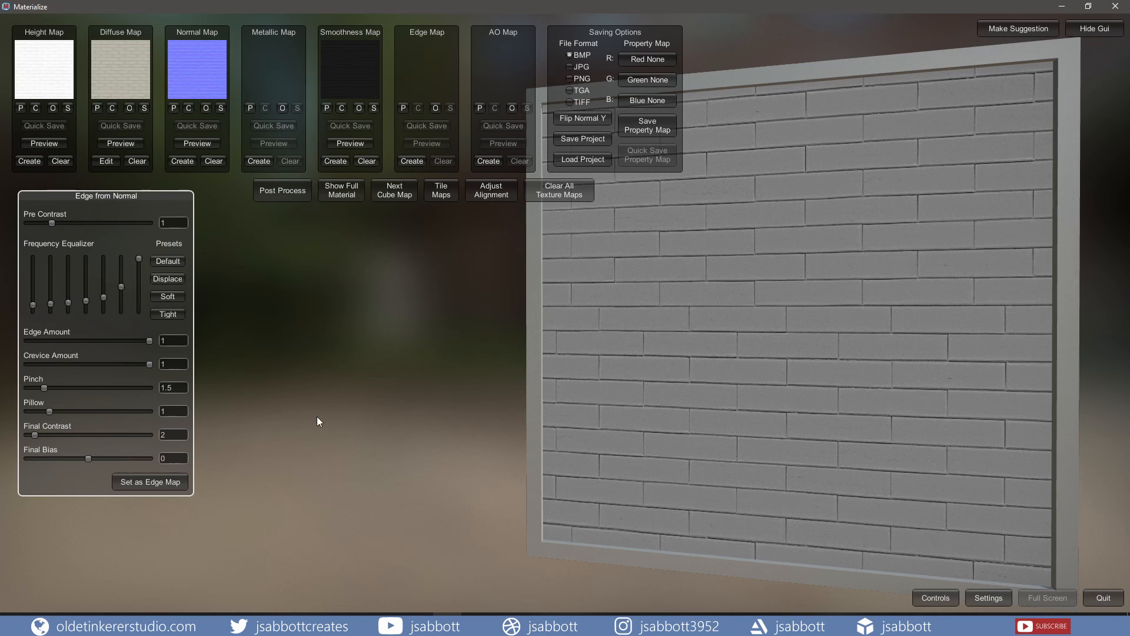
click(167, 483)
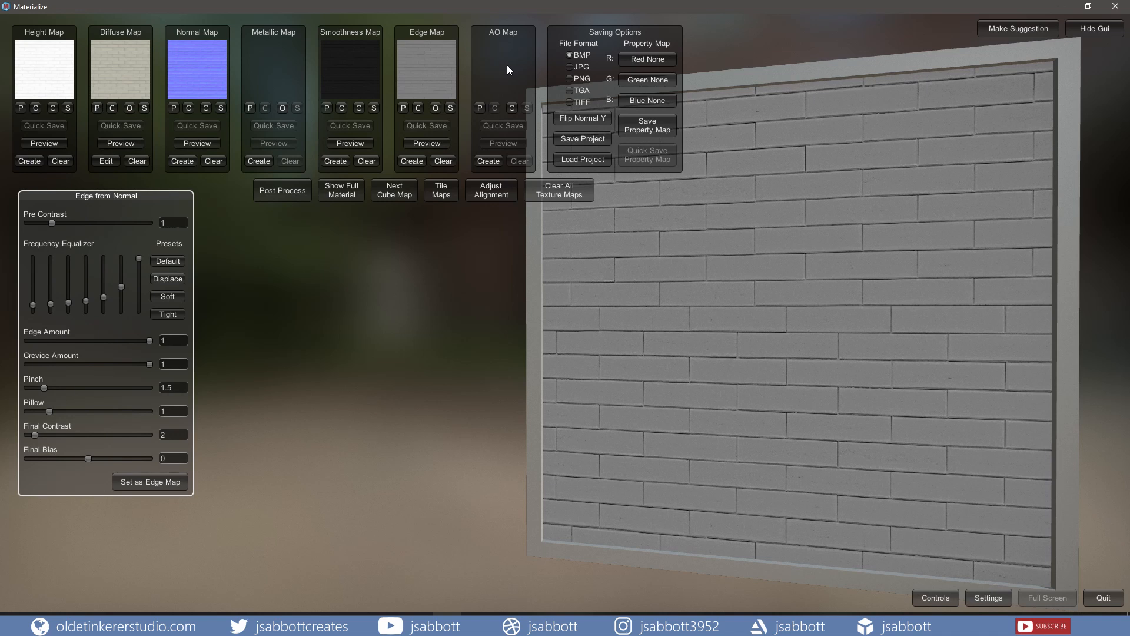
- Create and apply the AO map with the default settings, and show the full material on the preview
click(488, 161)
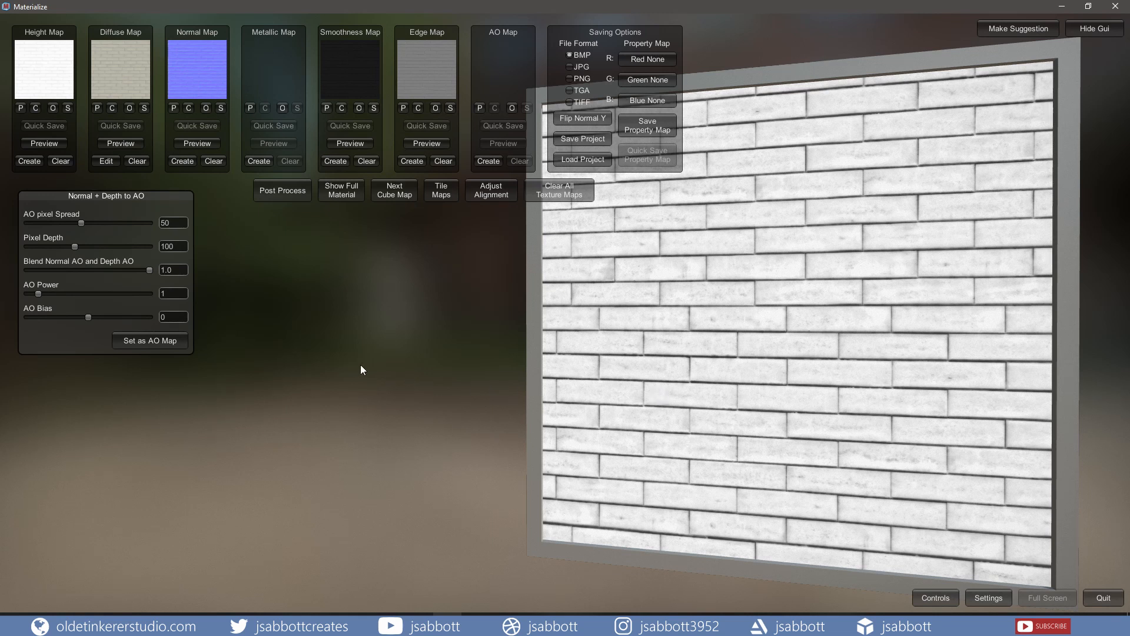
click(150, 345)
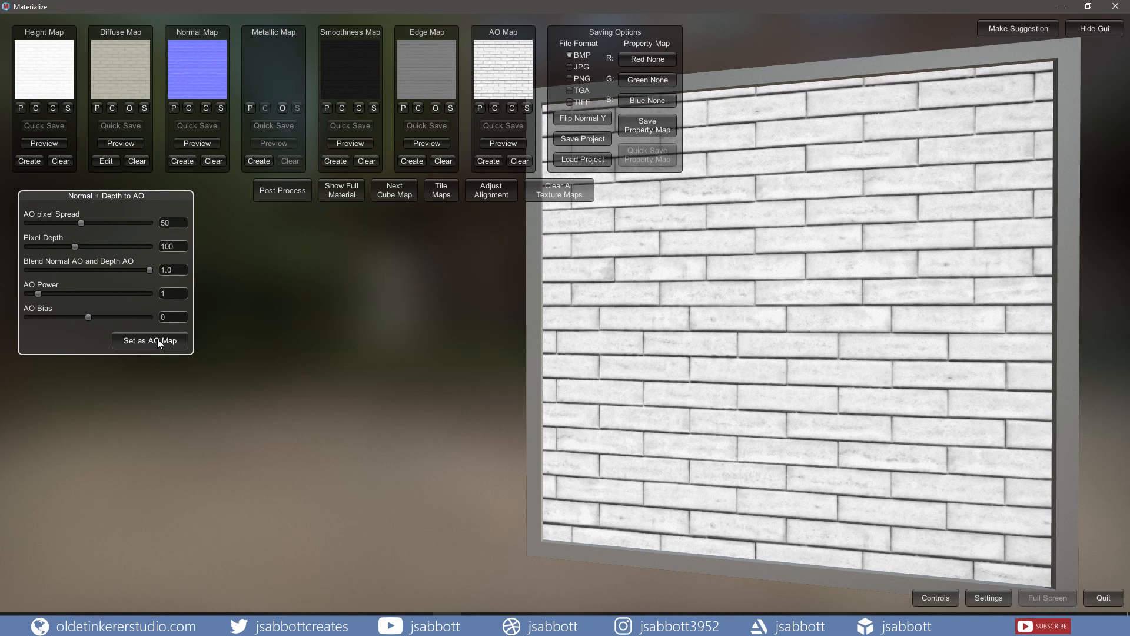
click(341, 193)
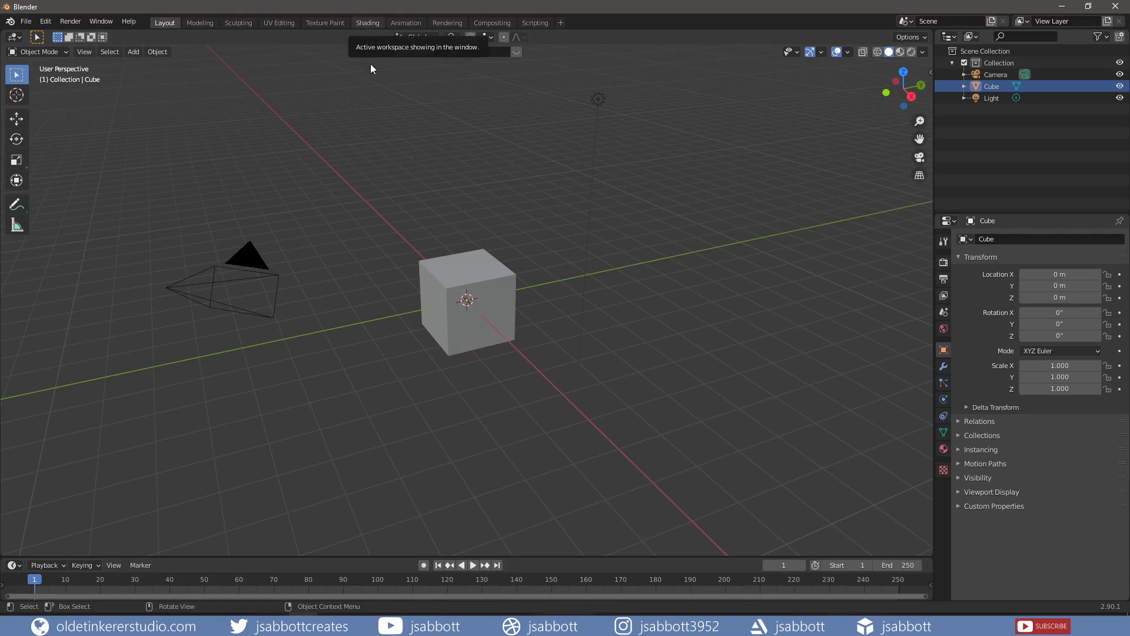
- In Blender's Shading workspace, connect the brick texture maps, including normal and displacement, to the cube's Principled BSDF material
click(367, 23)
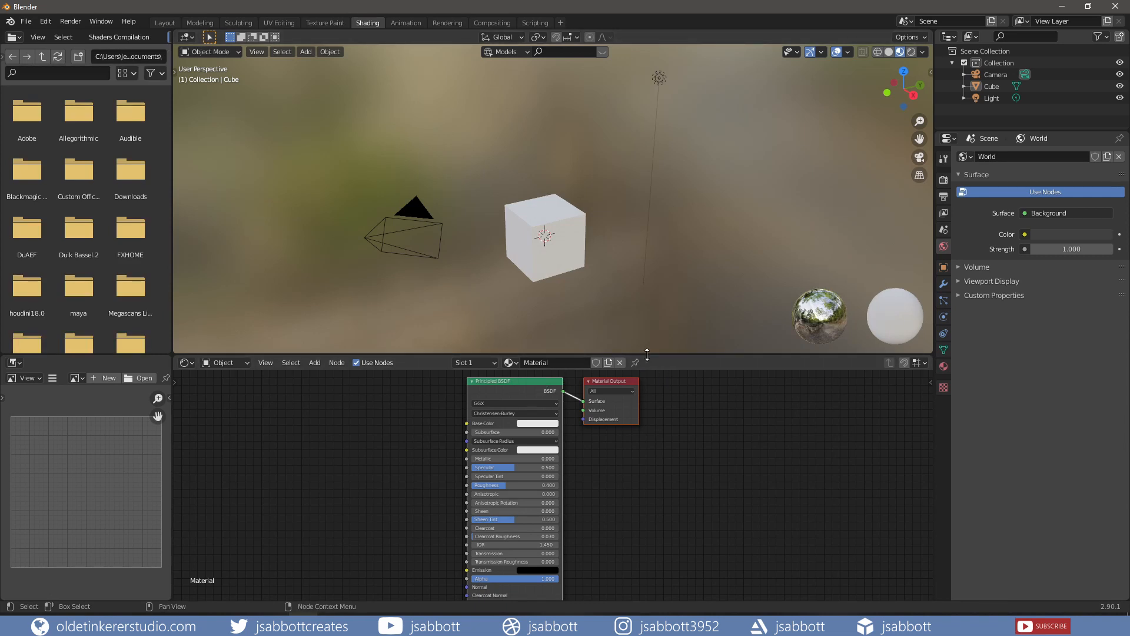
click(540, 383)
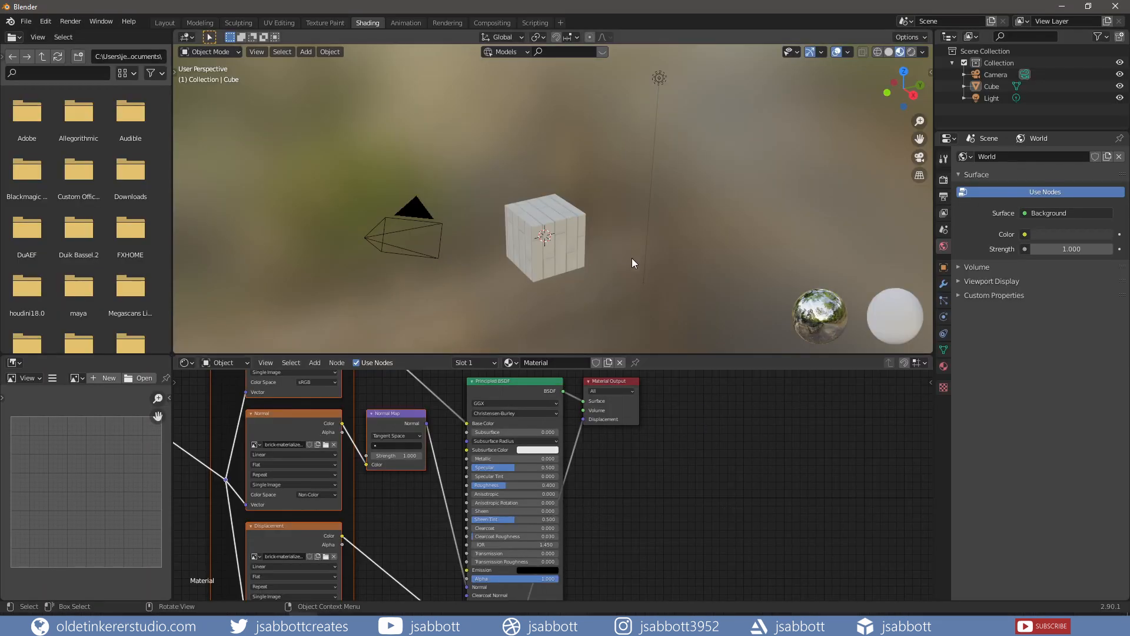
scroll(570, 235, up, 3)
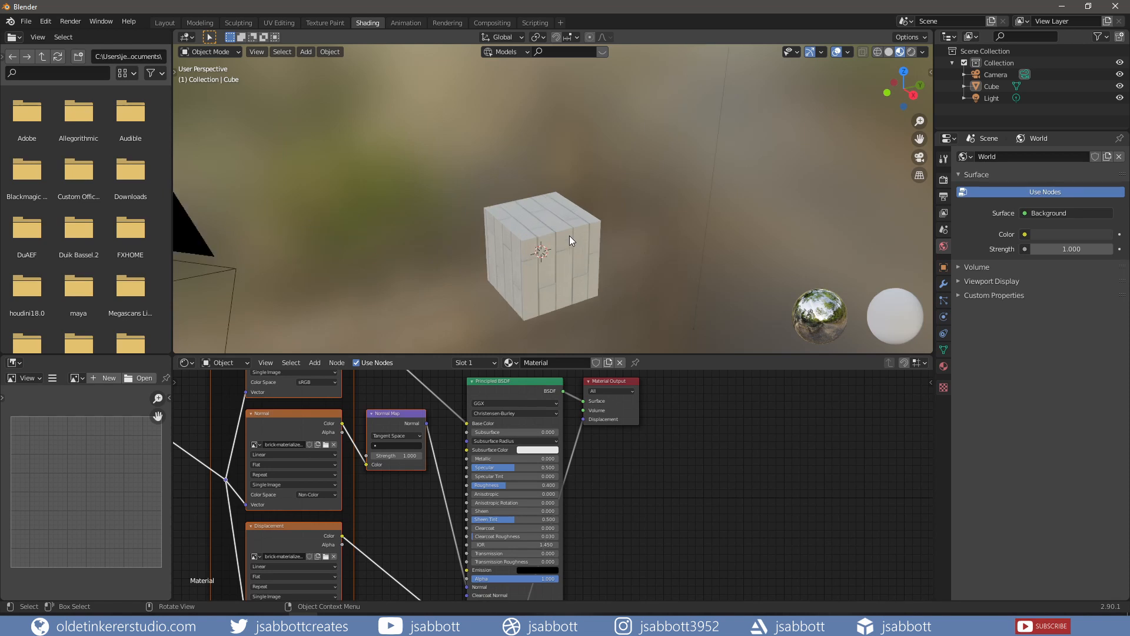